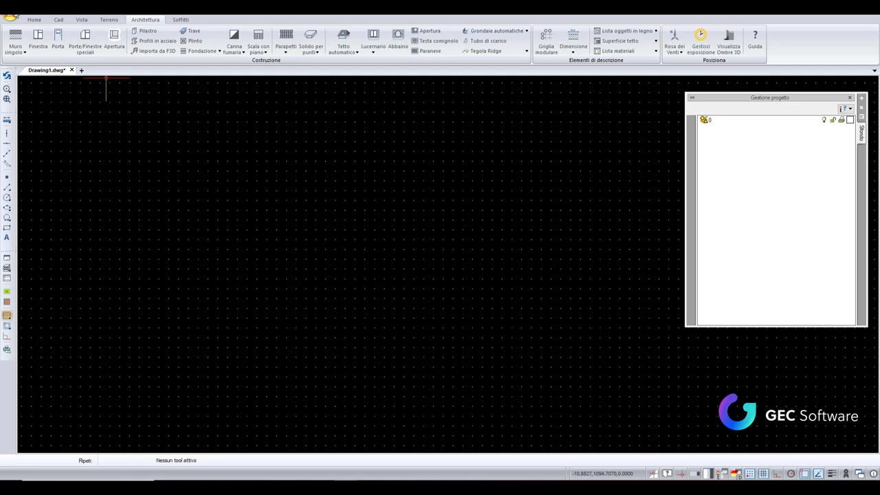
Browse to the Desktop and select villetta_unifamiliare.dwg in the Apri dialog
click(9, 15)
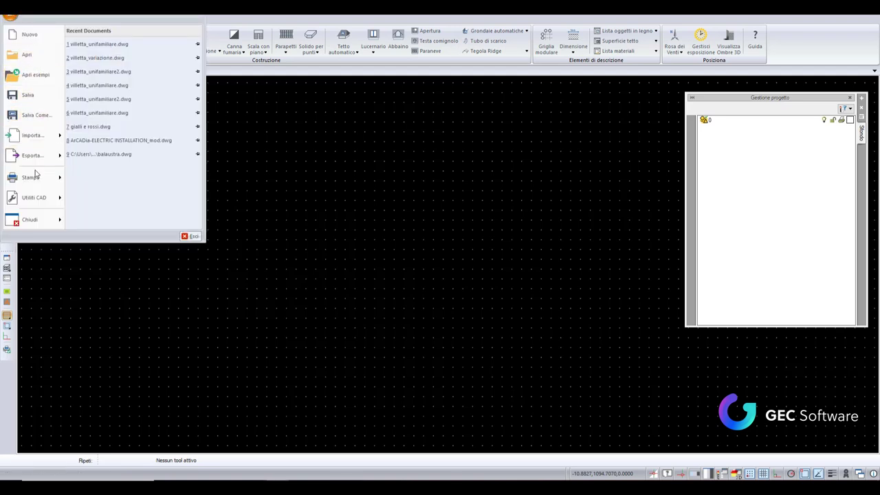
click(35, 63)
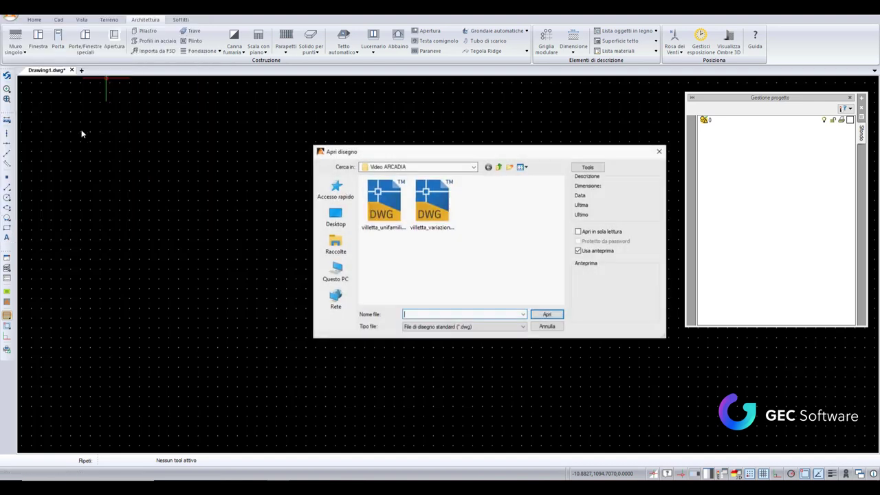
click(336, 217)
scroll(481, 220, down, 5)
scroll(493, 237, down, 5)
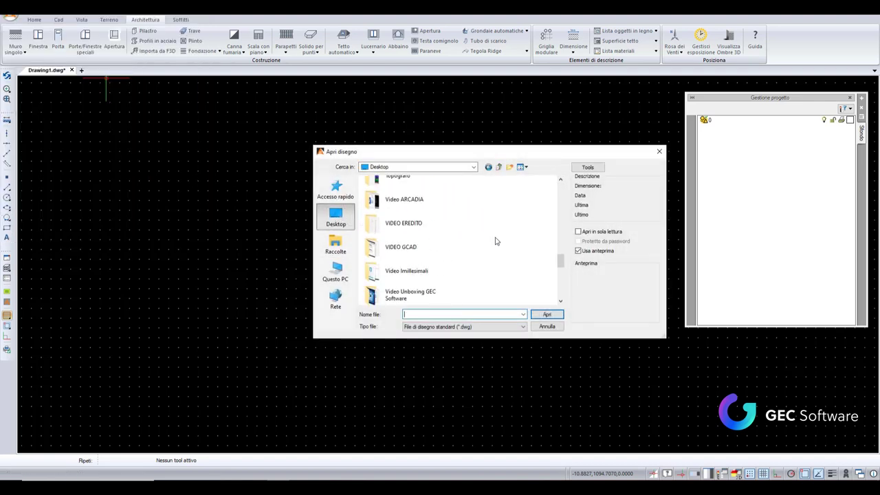
scroll(497, 246, down, 5)
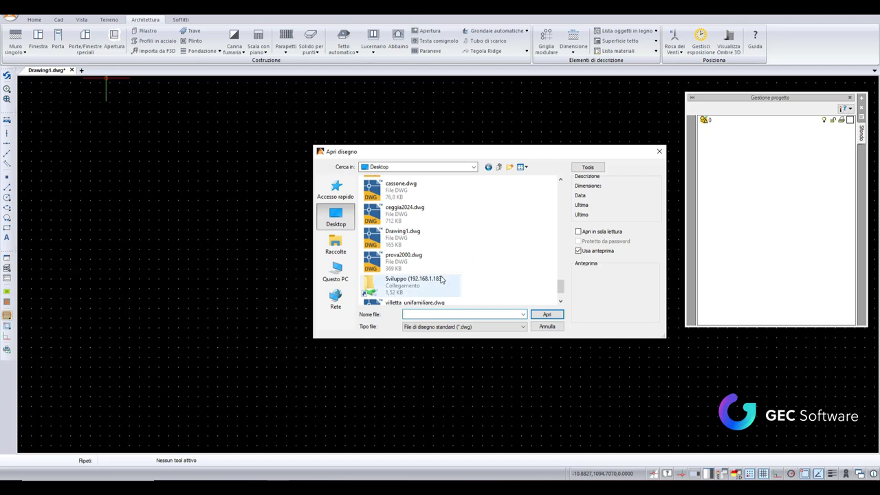
scroll(427, 254, up, 5)
scroll(430, 255, down, 3)
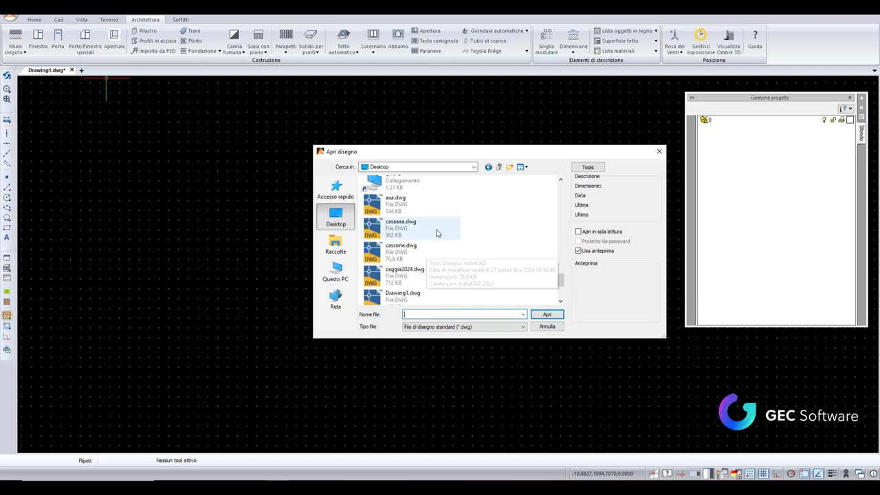
scroll(442, 224, down, 3)
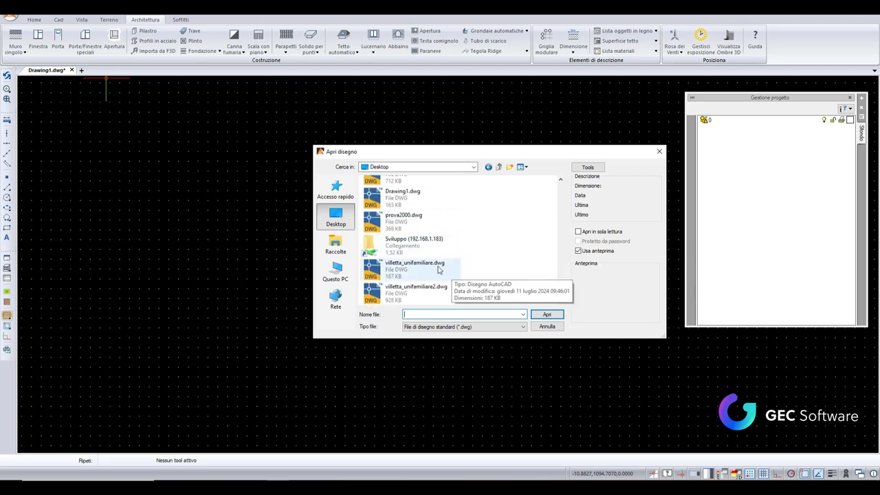
click(437, 268)
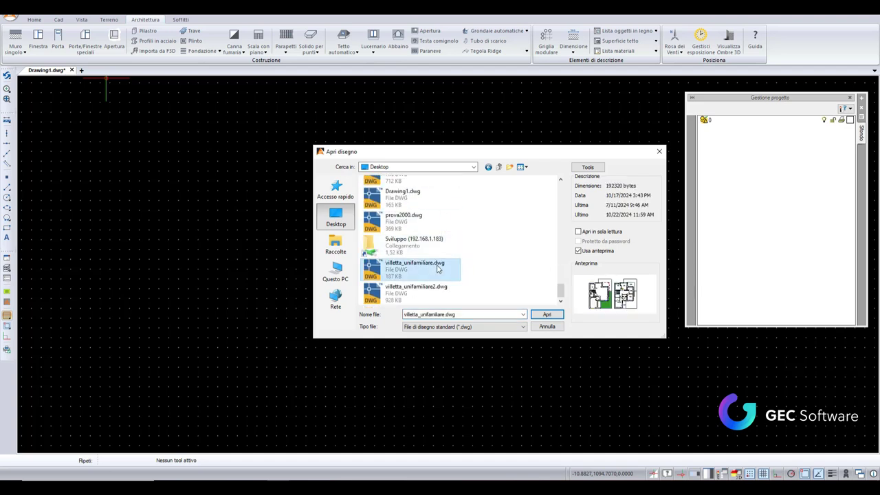
Keep the standard dwg file type and open villetta_unifamiliare.dwg in a new tab
click(508, 331)
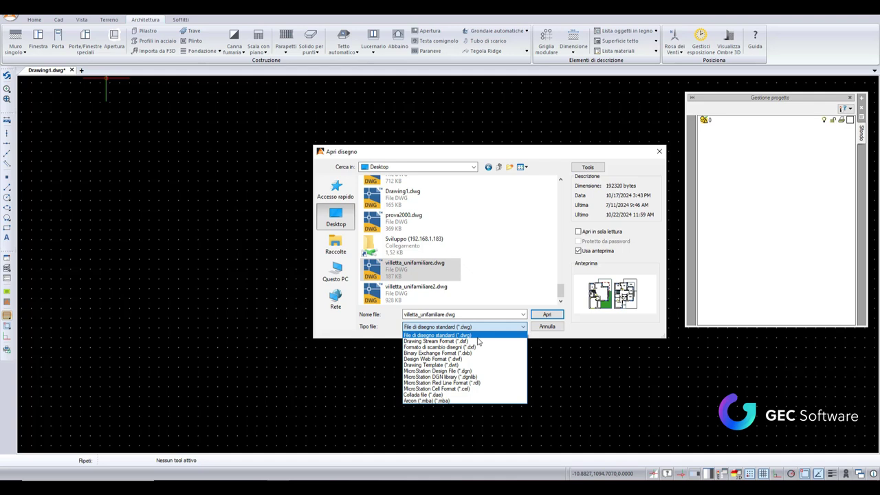
click(468, 336)
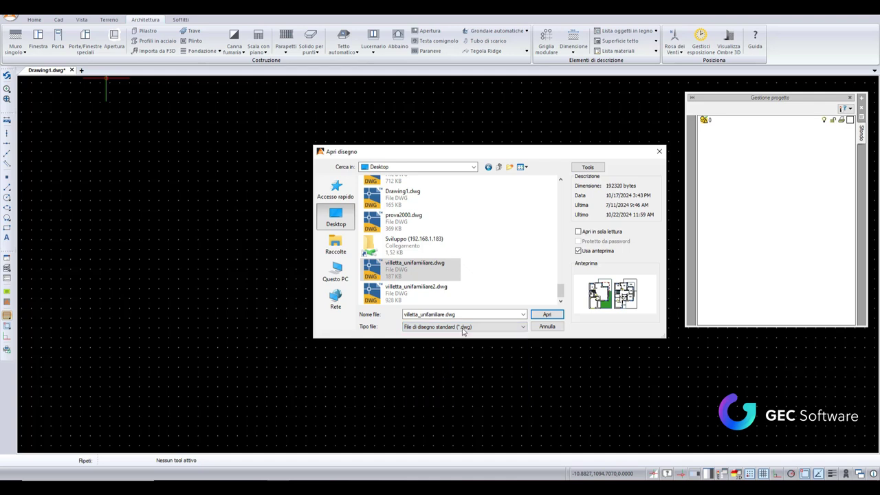
click(407, 269)
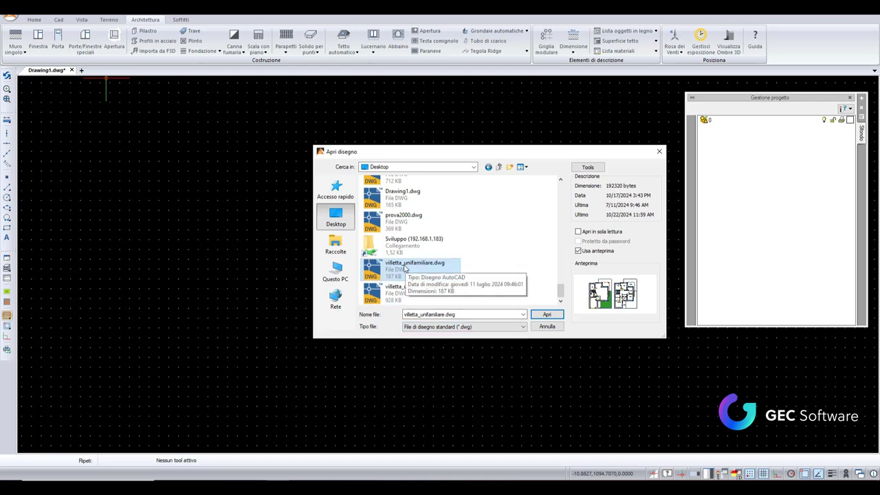
click(561, 310)
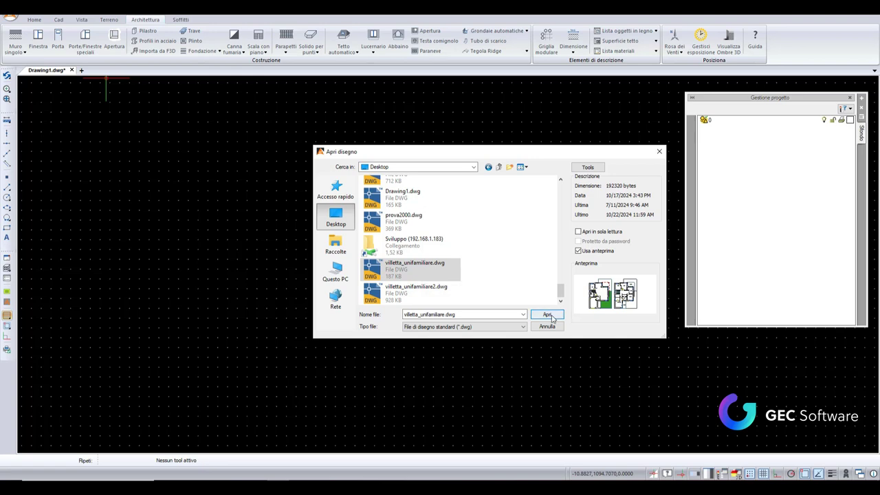
click(553, 316)
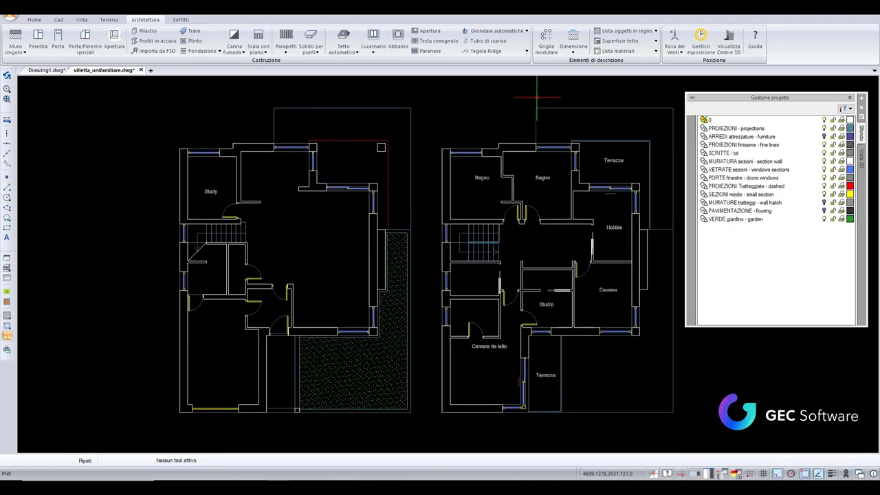
Zoom and pan across both plans, selecting the red dashed line beside the garden
scroll(297, 301, down, 2)
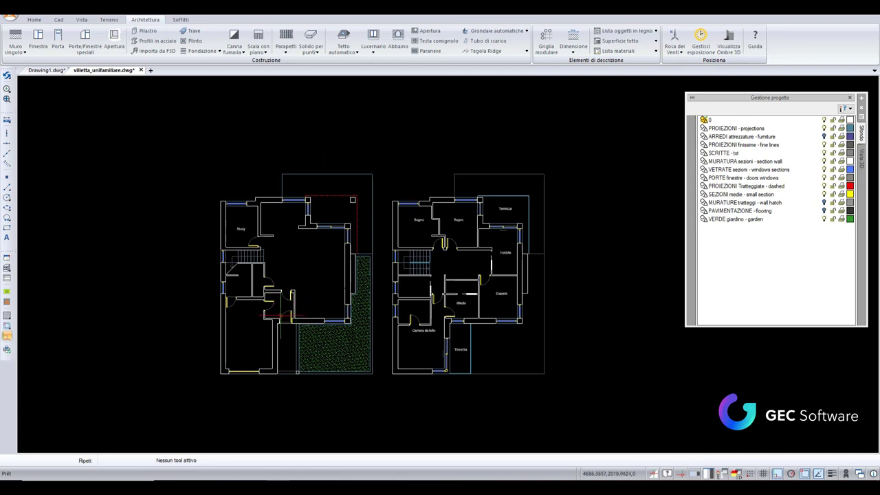
scroll(261, 336, up, 2)
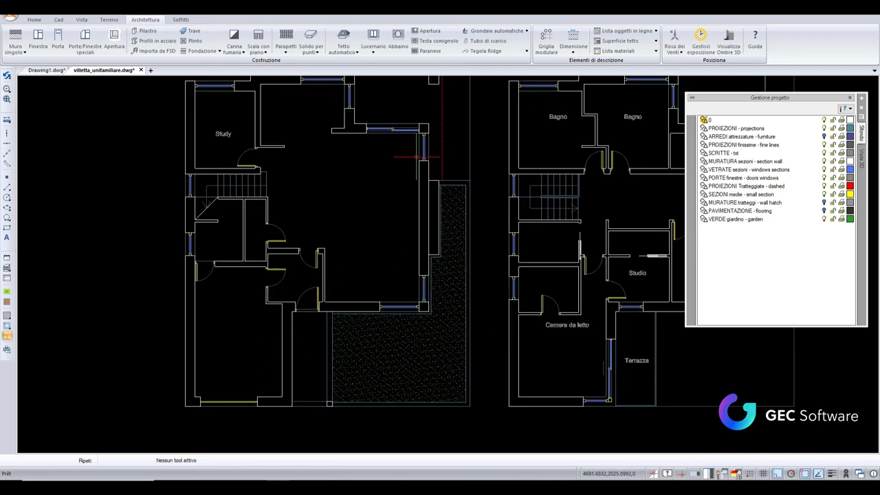
click(441, 147)
middle_drag(463, 125, 434, 208)
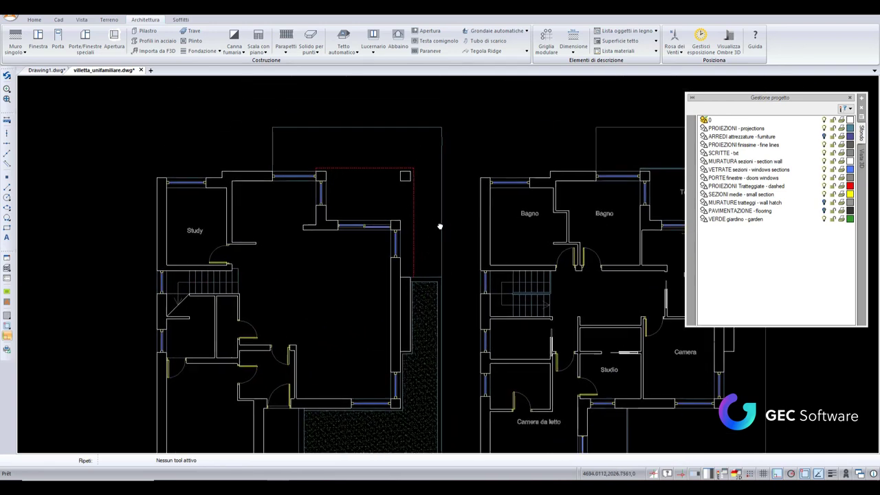
click(442, 146)
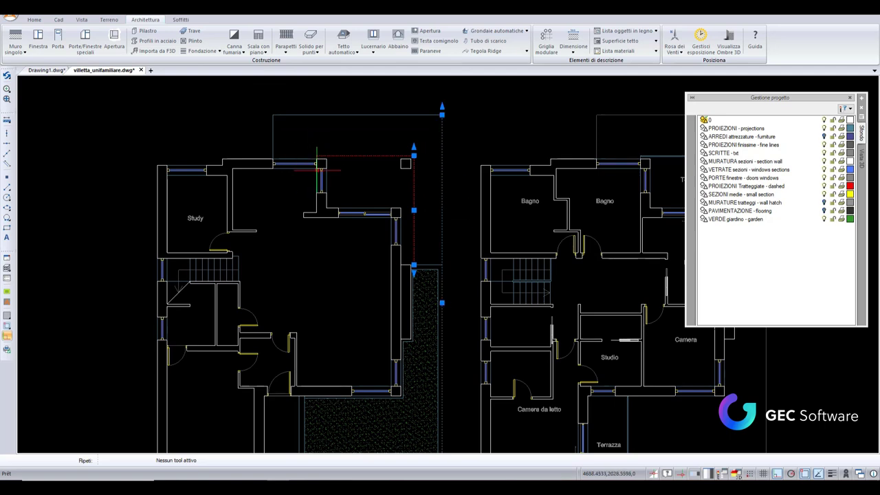
middle_drag(308, 276, 305, 262)
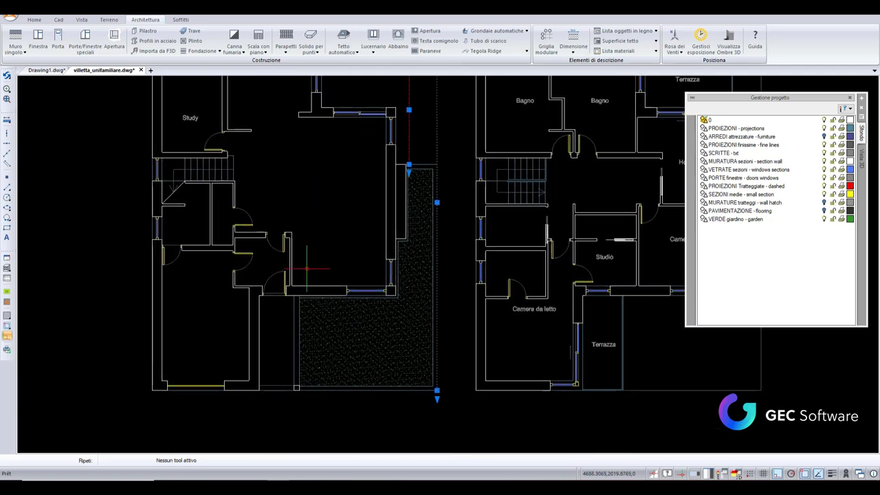
middle_drag(457, 224, 421, 197)
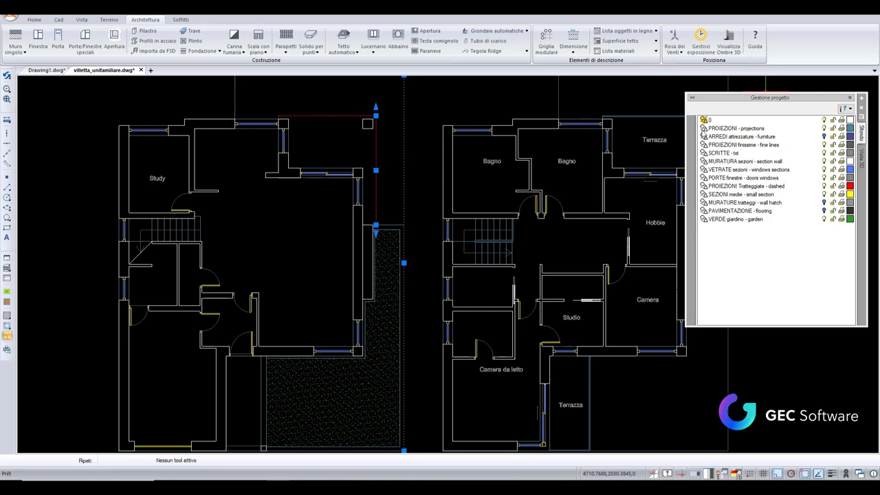
Make MURATURA sezioni - section wall the current layer, toggling its visibility off and back on
click(702, 129)
click(703, 136)
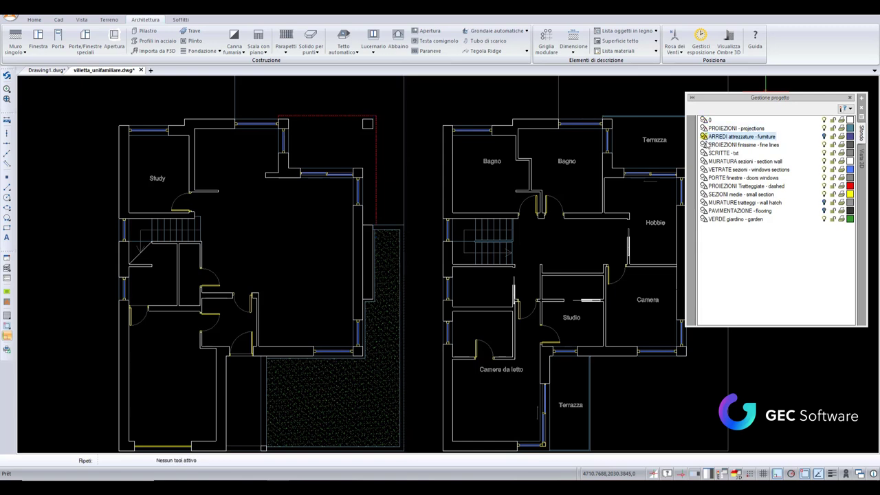
click(704, 145)
click(704, 153)
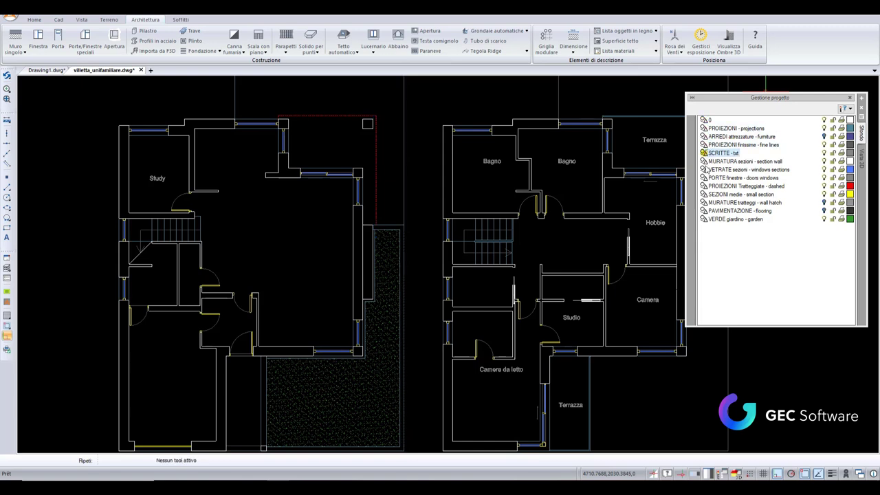
click(704, 161)
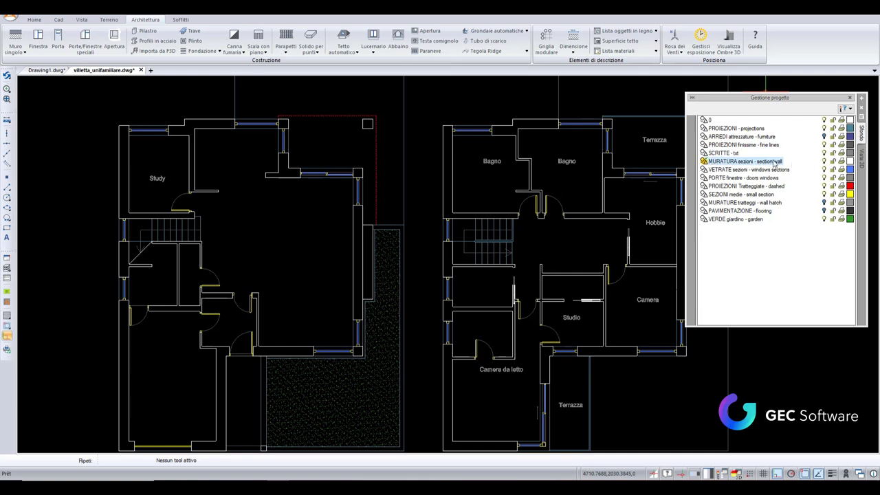
click(824, 162)
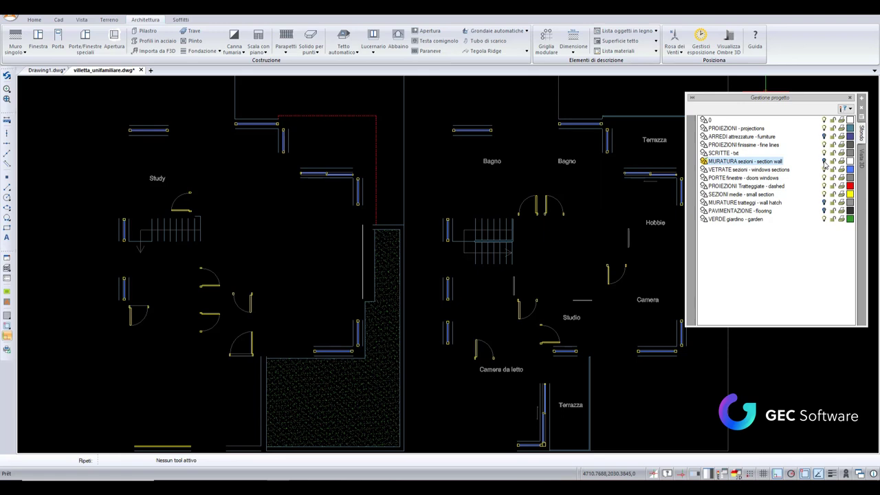
click(824, 161)
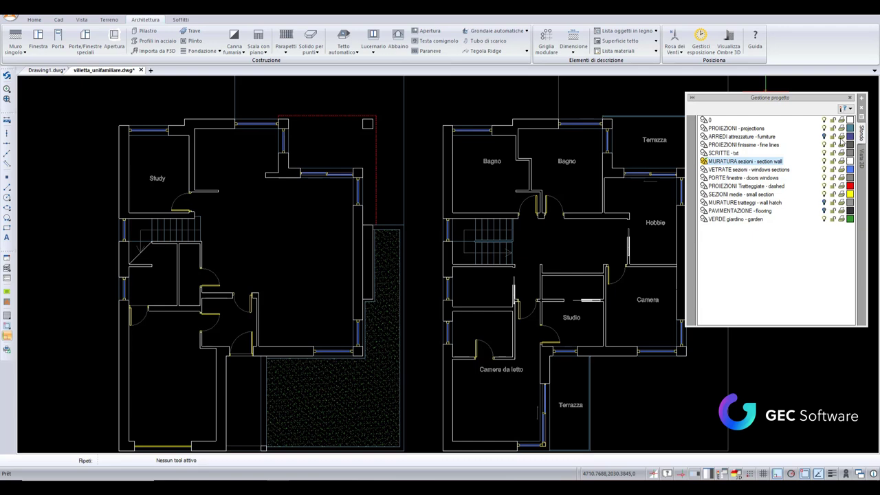
Zoom out to fit both floor plans and show the Vista view commands
scroll(424, 261, down, 2)
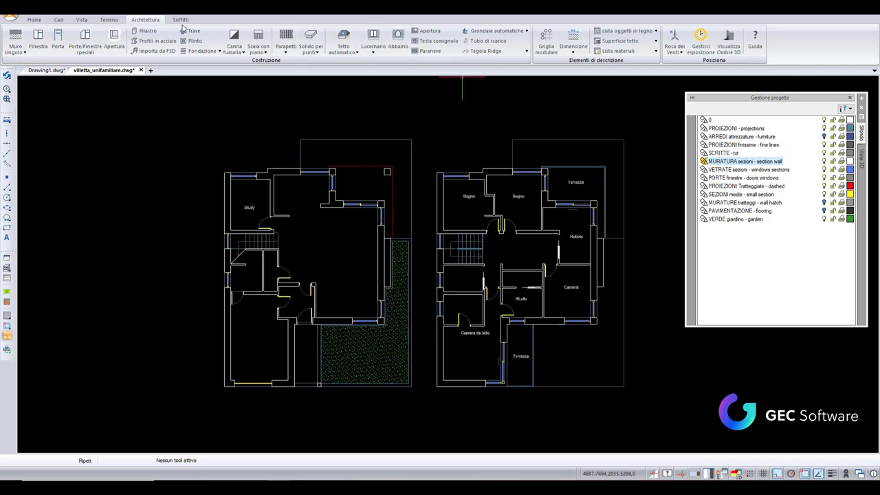
click(59, 20)
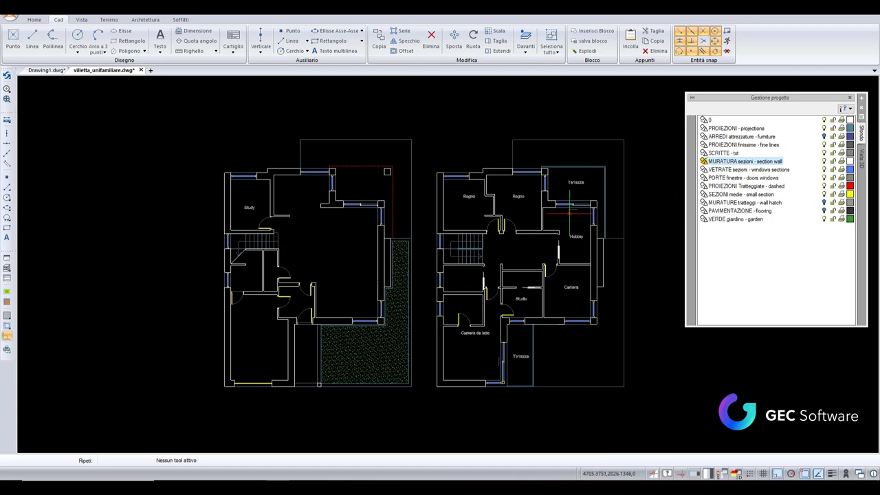
click(82, 19)
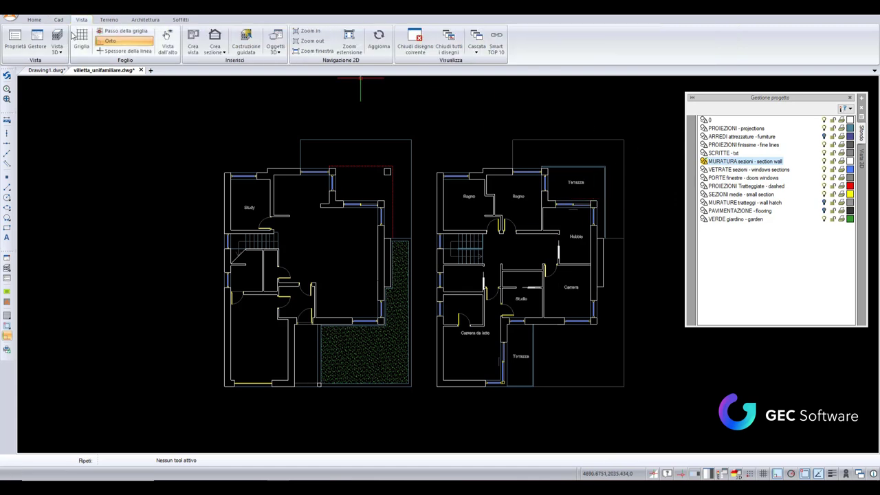
Create Vista 1 anchored at the bottom-left corner of the left floor plan
click(193, 41)
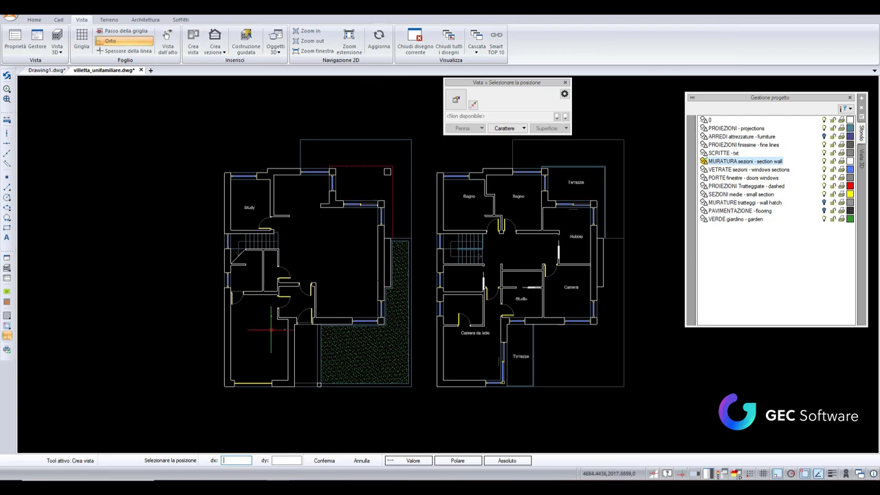
scroll(222, 391, up, 4)
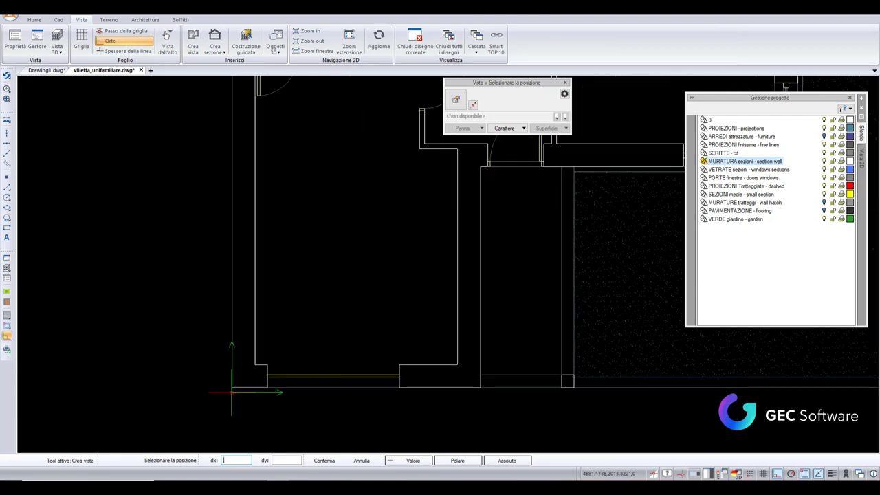
scroll(232, 401, down, 5)
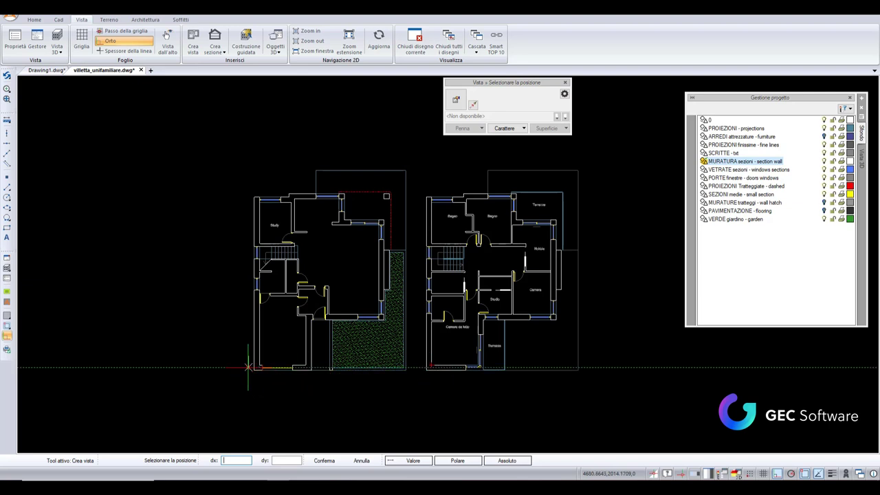
click(249, 367)
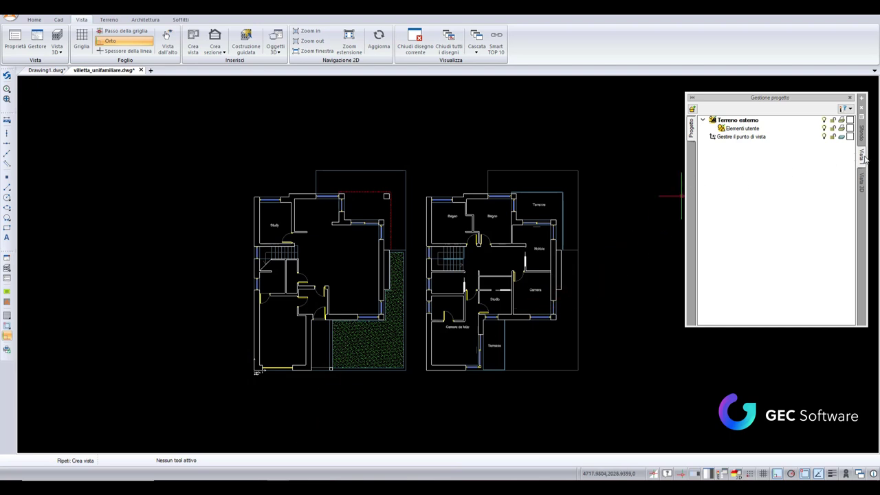
Draw a diagonal line from the wall corner to the wall end beside the Study
click(59, 19)
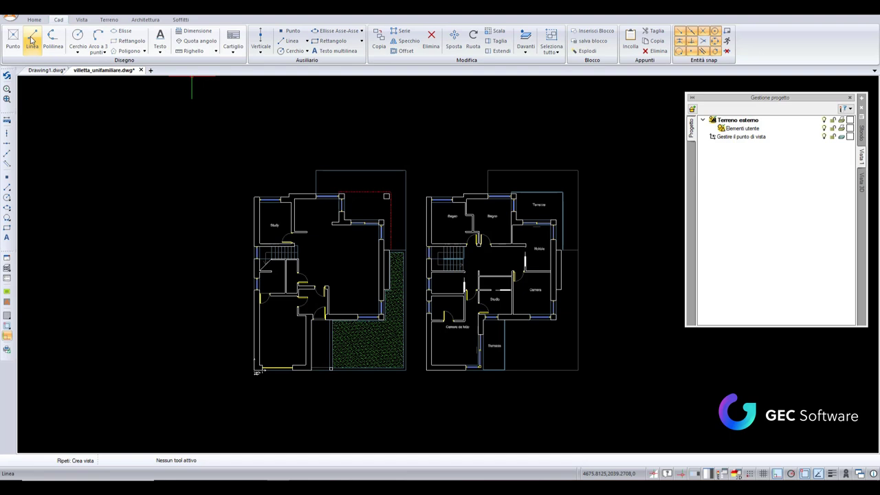
click(32, 41)
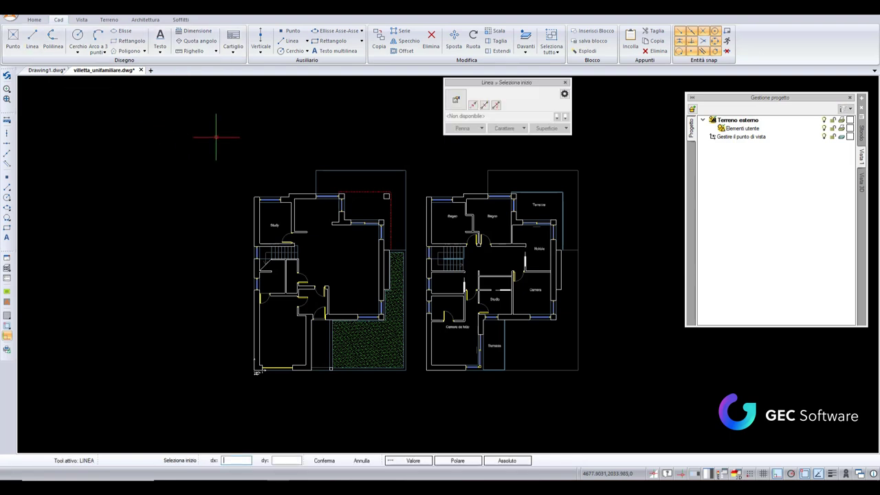
scroll(289, 196, up, 5)
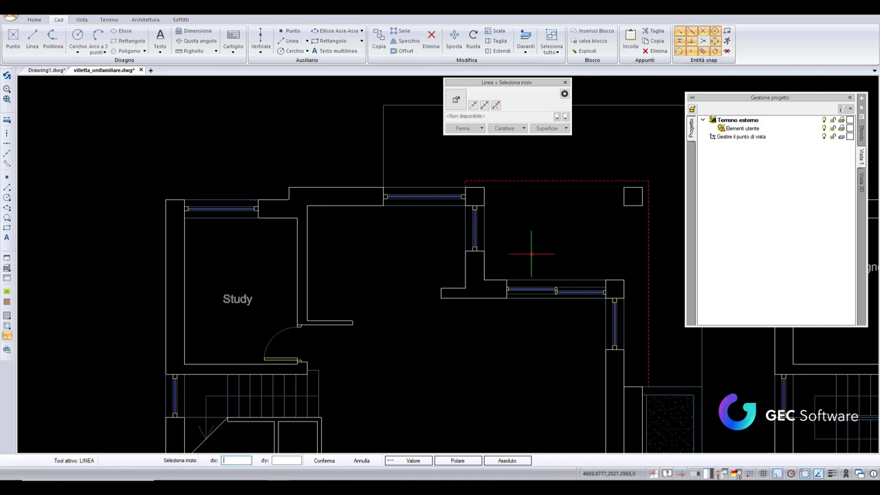
click(440, 298)
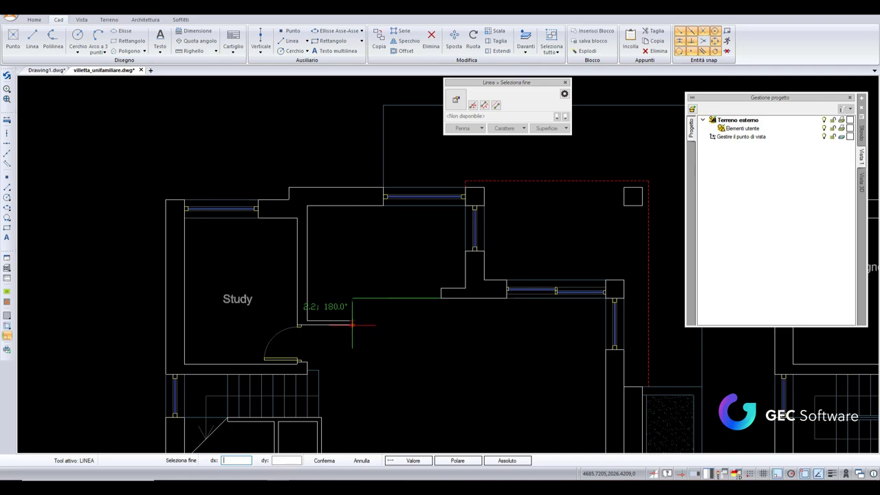
scroll(353, 325, up, 3)
click(355, 326)
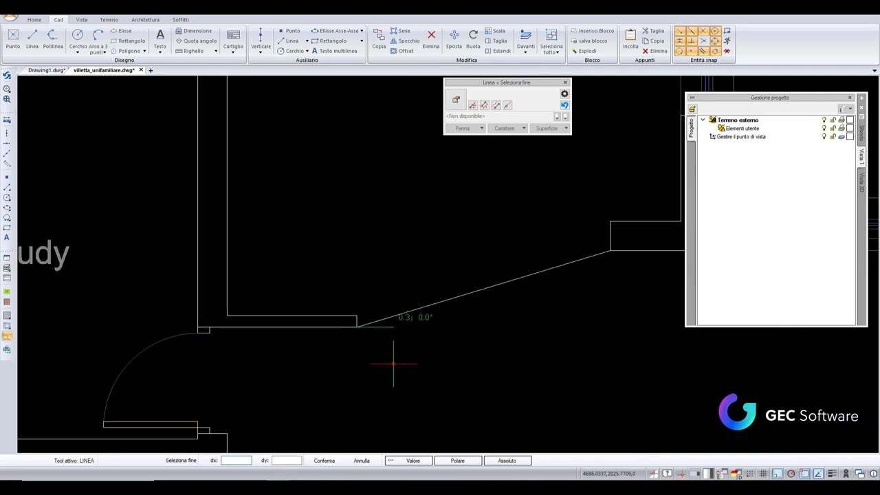
scroll(392, 352, down, 3)
key(Escape)
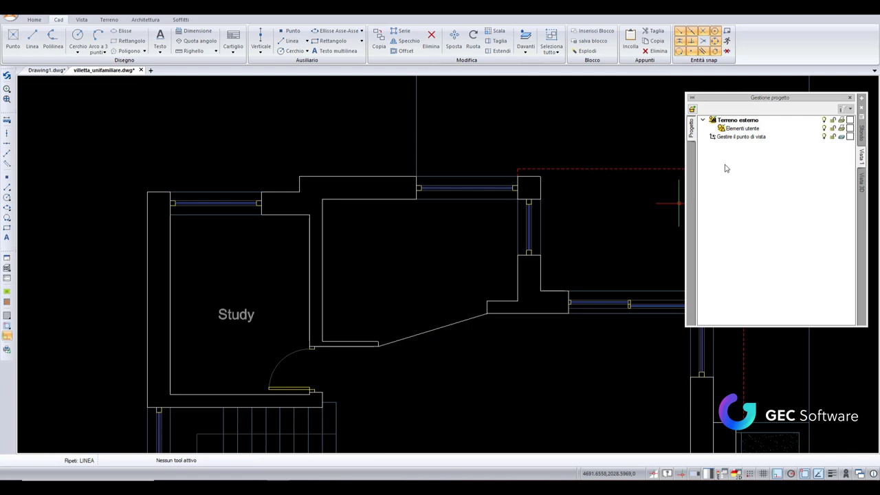
click(863, 137)
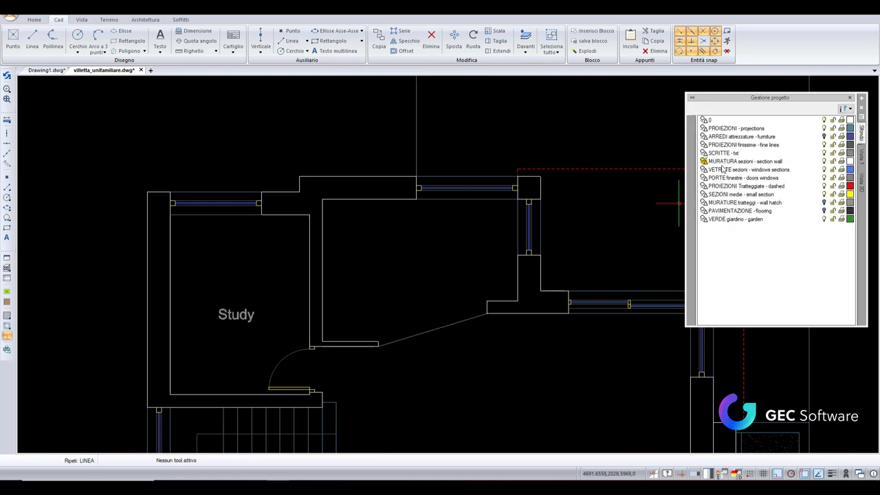
click(824, 161)
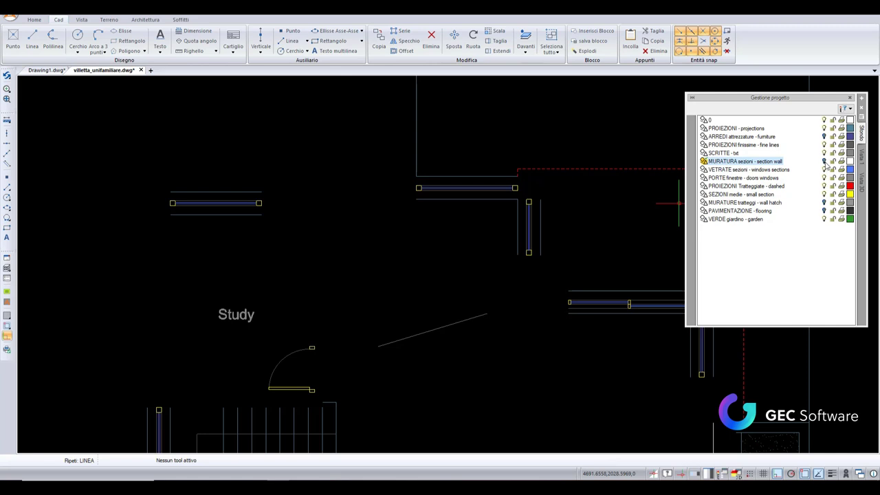
click(825, 161)
click(824, 161)
click(824, 161)
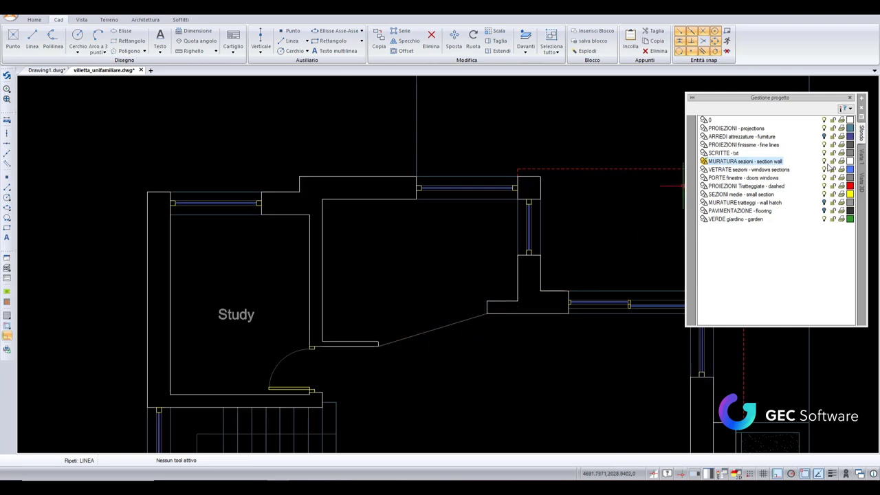
click(865, 158)
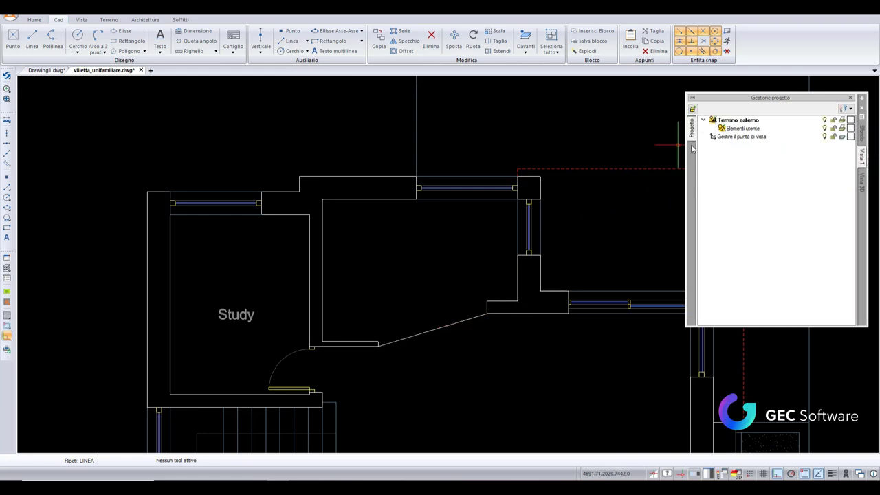
Set the colour of Vista 1's Elementi utente layer to red
click(731, 130)
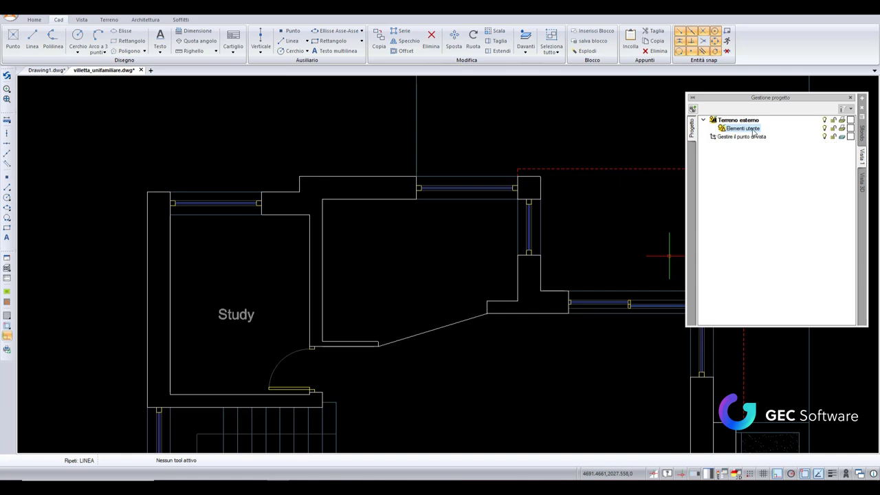
click(851, 129)
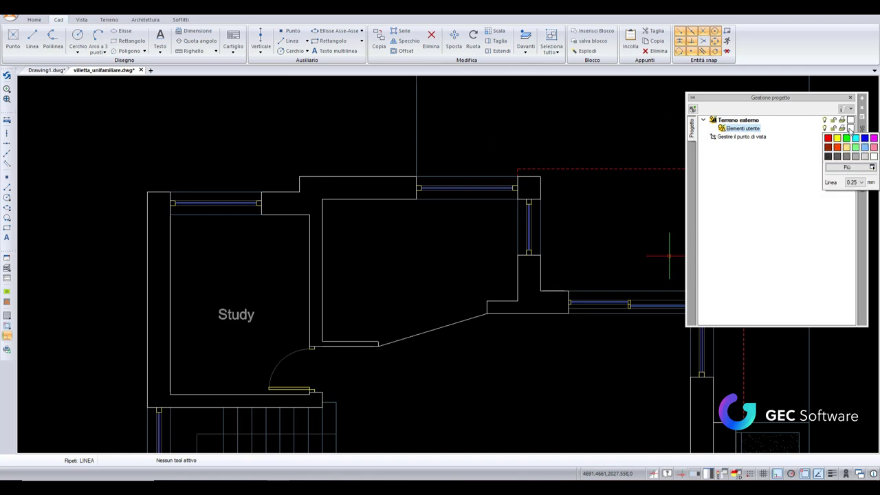
click(828, 139)
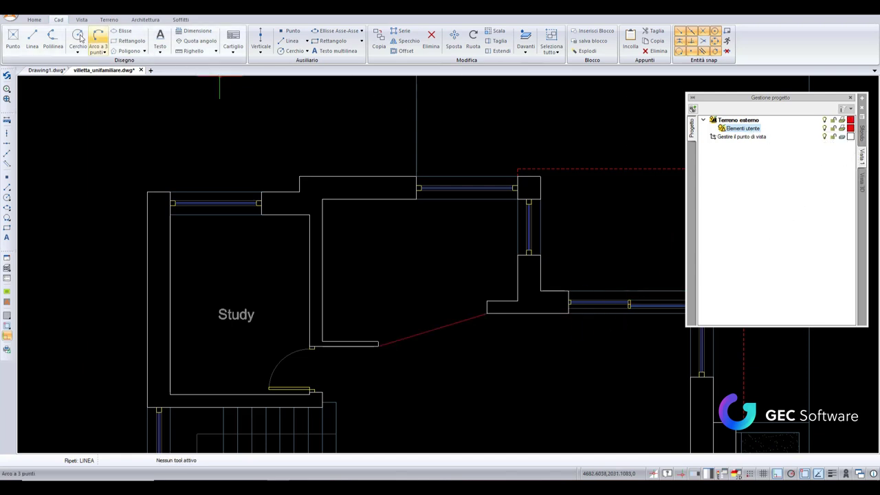
Draw a second line from the wall corner across the Study wall gap
click(32, 37)
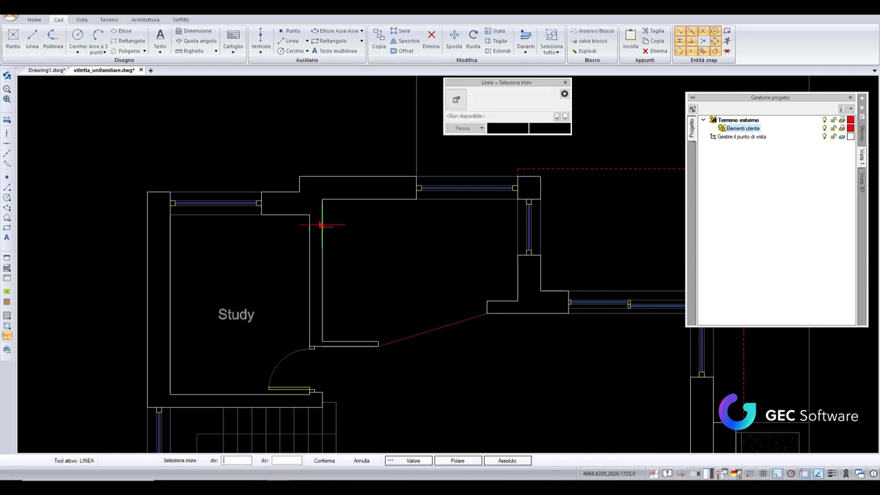
click(486, 300)
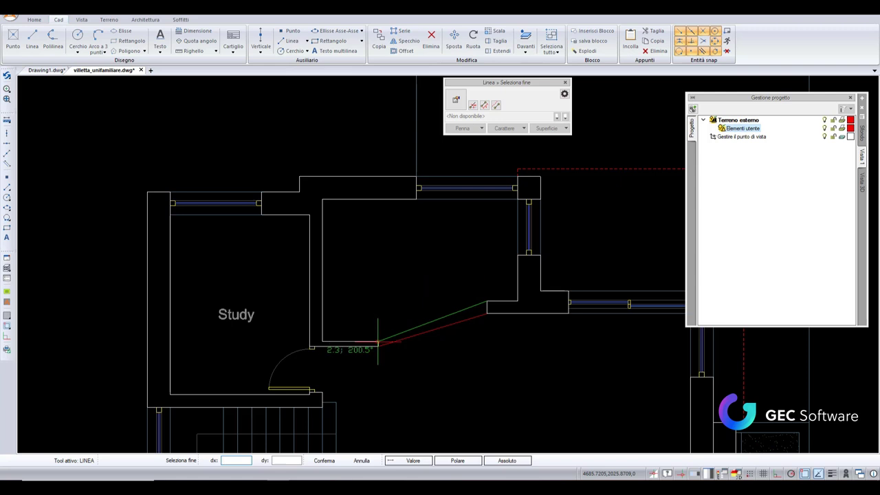
scroll(377, 339, up, 3)
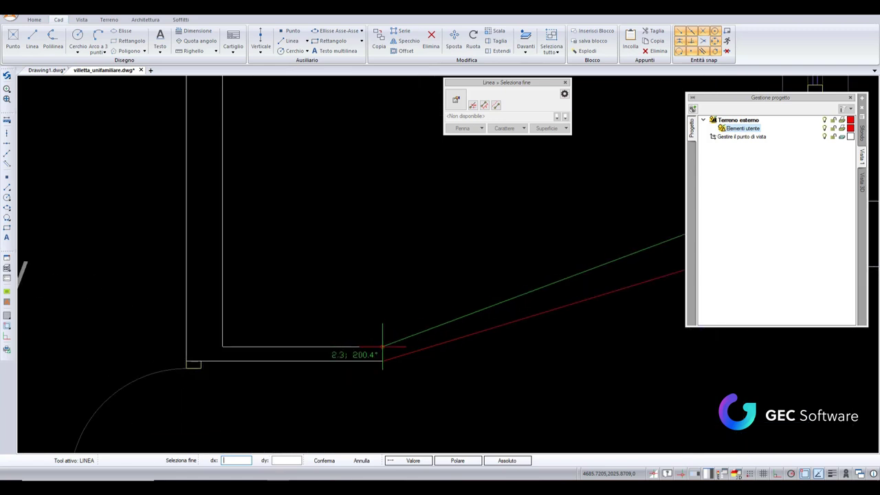
key(Escape)
scroll(413, 275, down, 3)
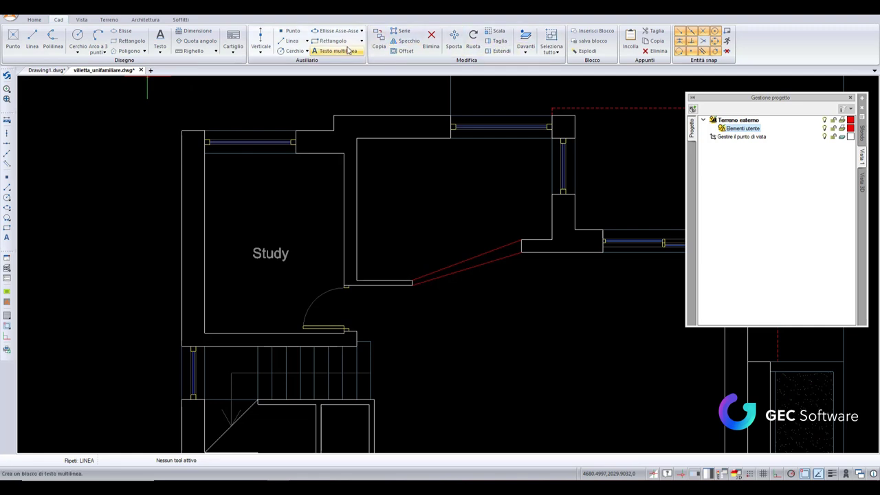
click(464, 256)
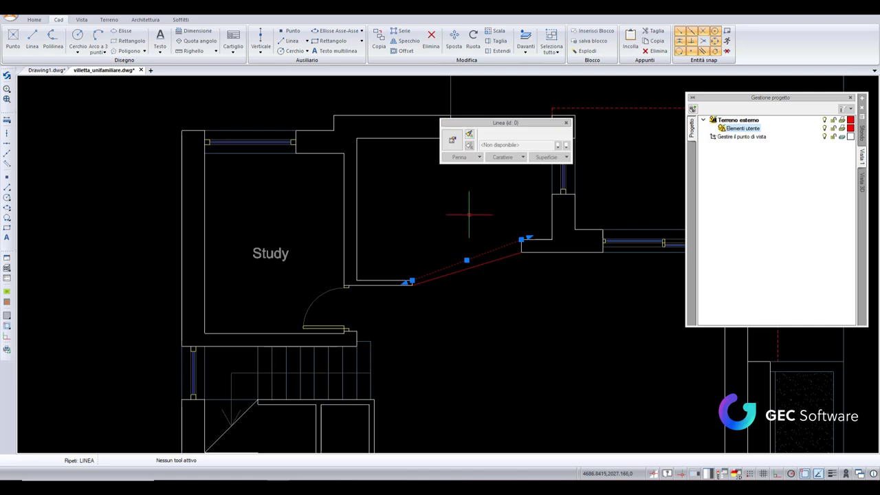
right_click(446, 186)
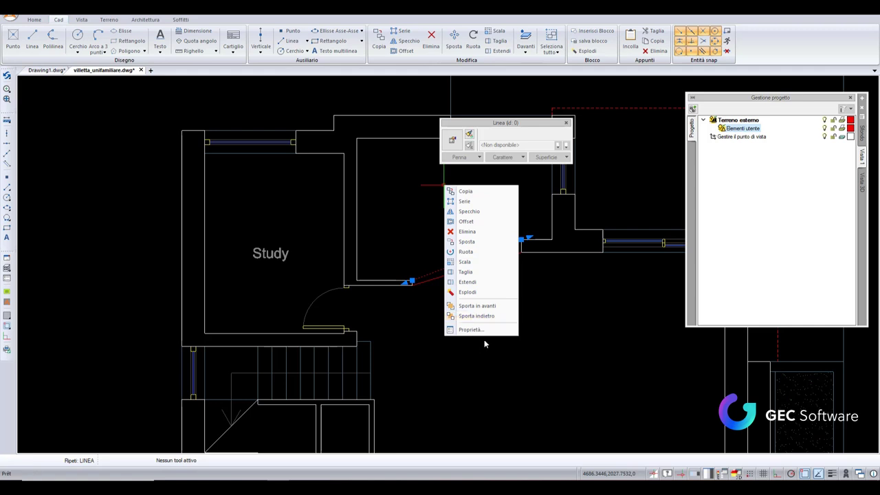
click(471, 329)
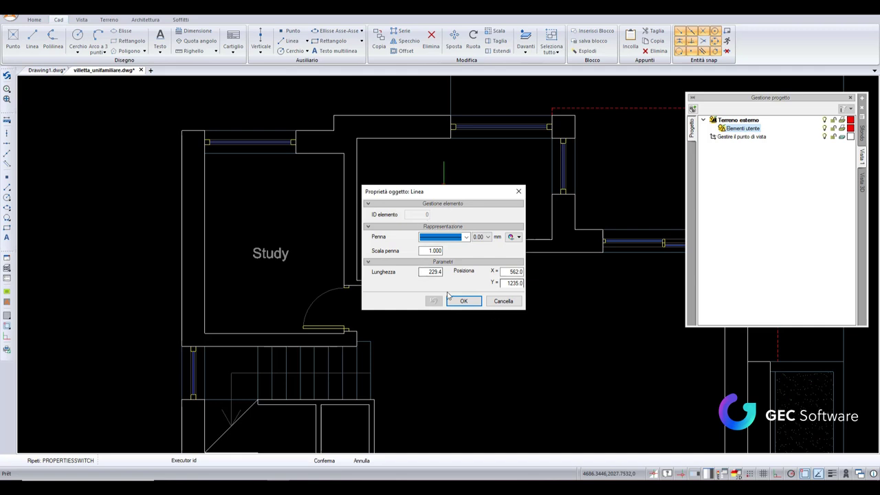
click(466, 305)
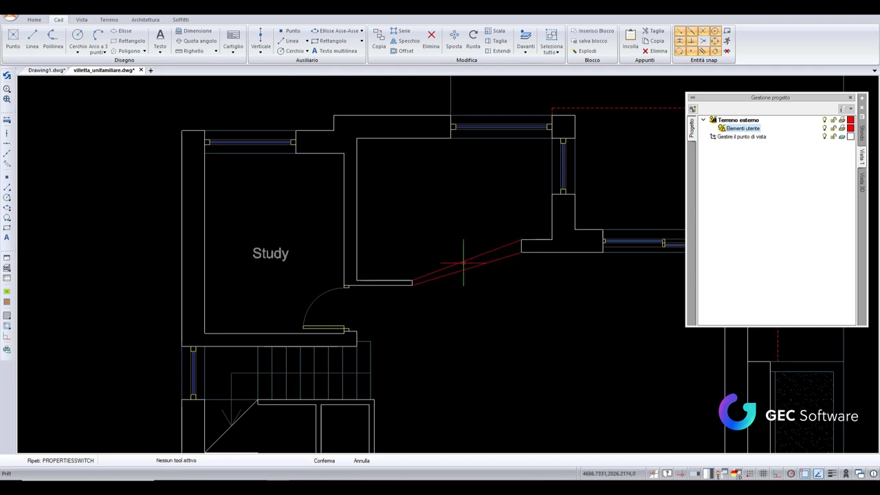